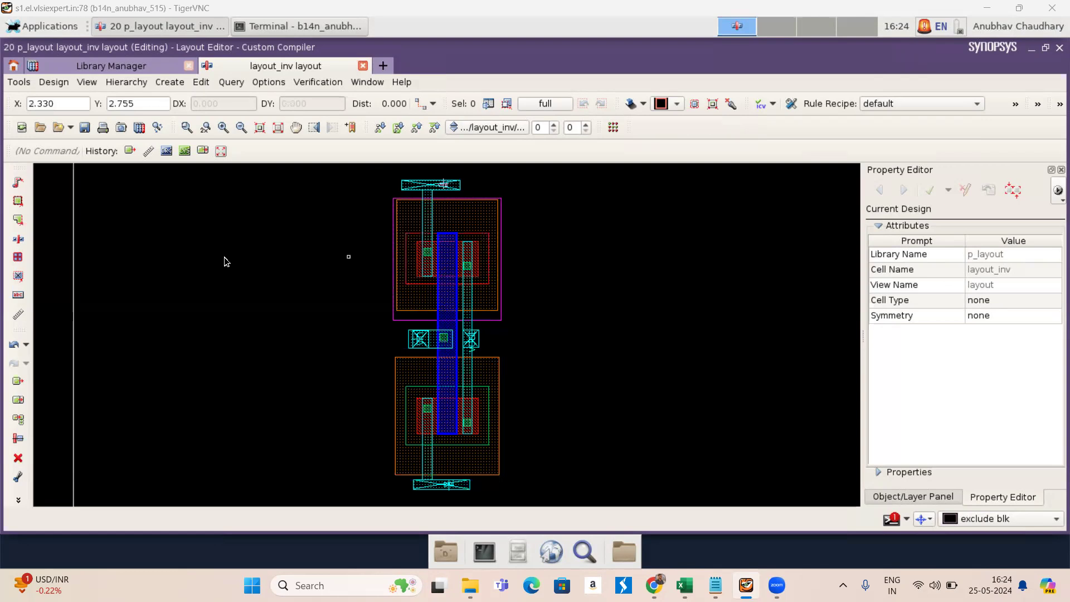
- Save the layout_inv inverter layout in the p_layout library
{"action": "left_click", "coordinate": [84, 131]}
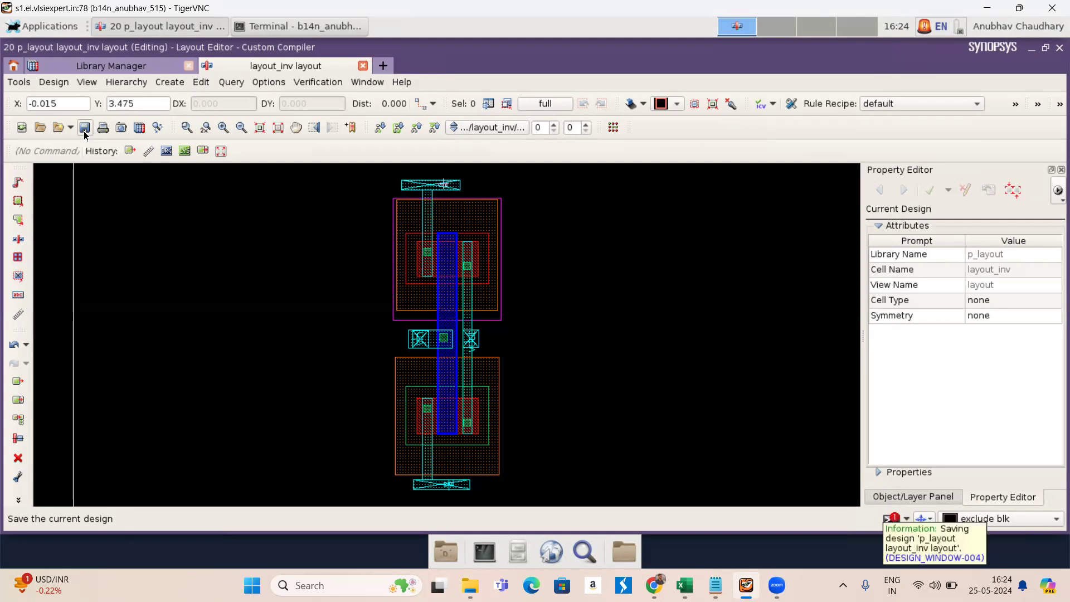
- Open DRC Setup and Run for layout_inv with IC Validator as the tool, showing Job Management Options
{"action": "left_click", "coordinate": [302, 85]}
{"action": "mouse_move", "coordinate": [358, 123]}
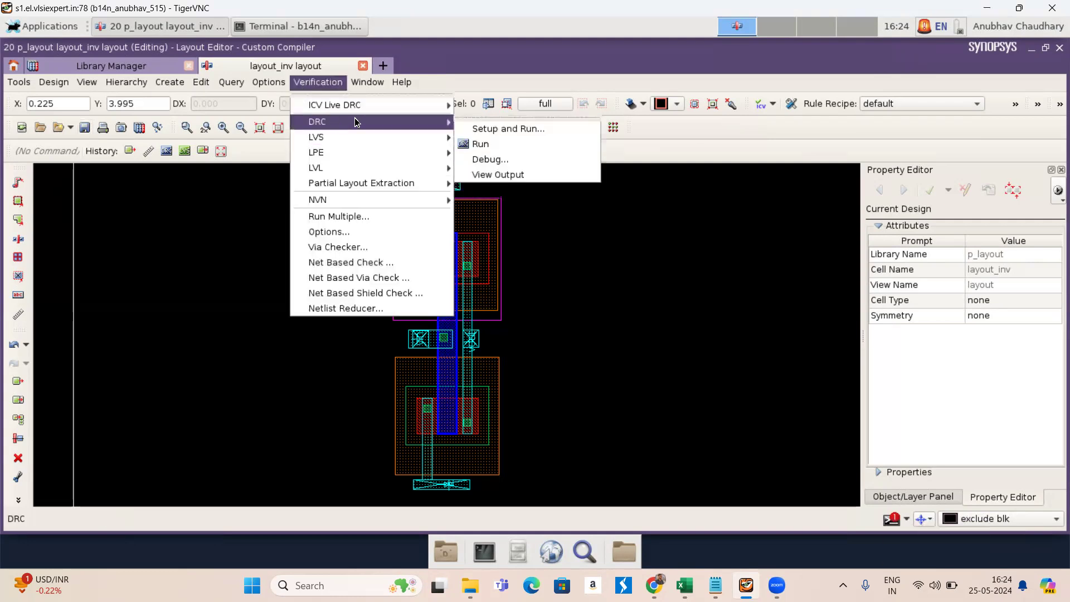
{"action": "left_click", "coordinate": [499, 128]}
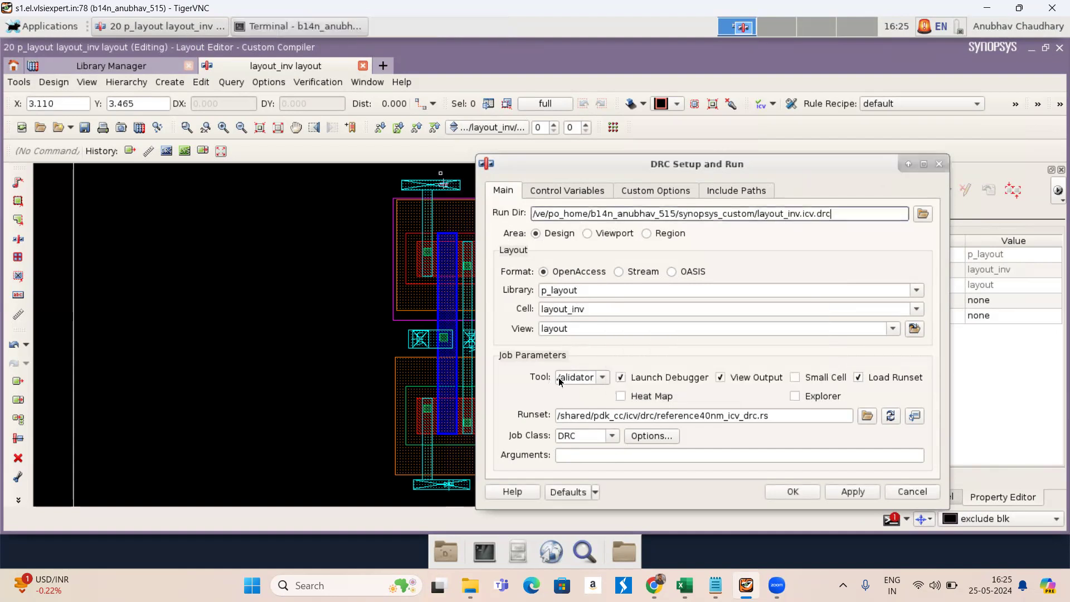
{"action": "left_click", "coordinate": [602, 378]}
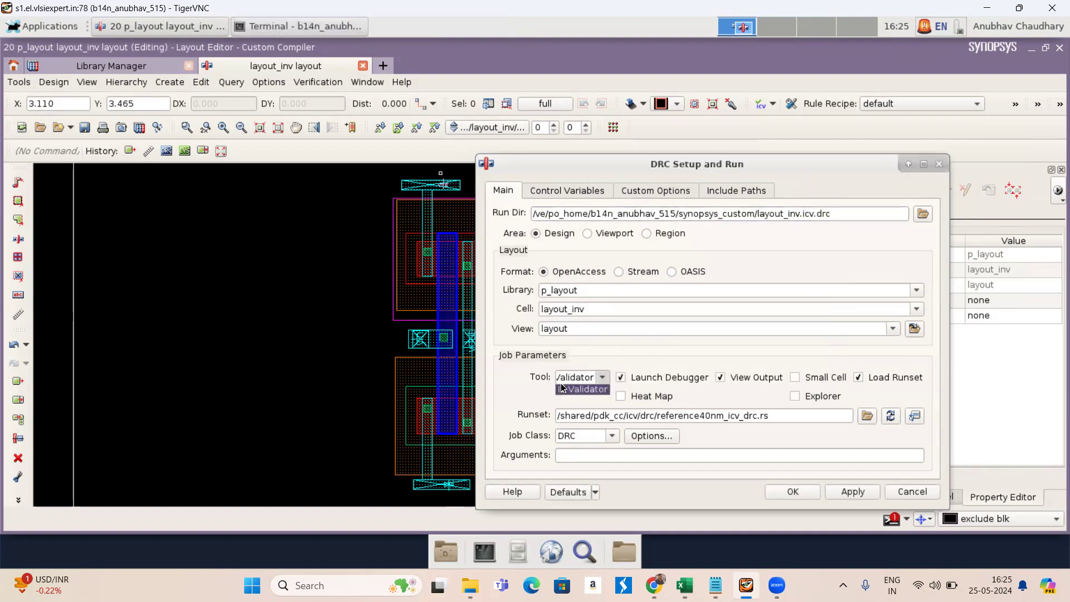
{"action": "left_click", "coordinate": [601, 387]}
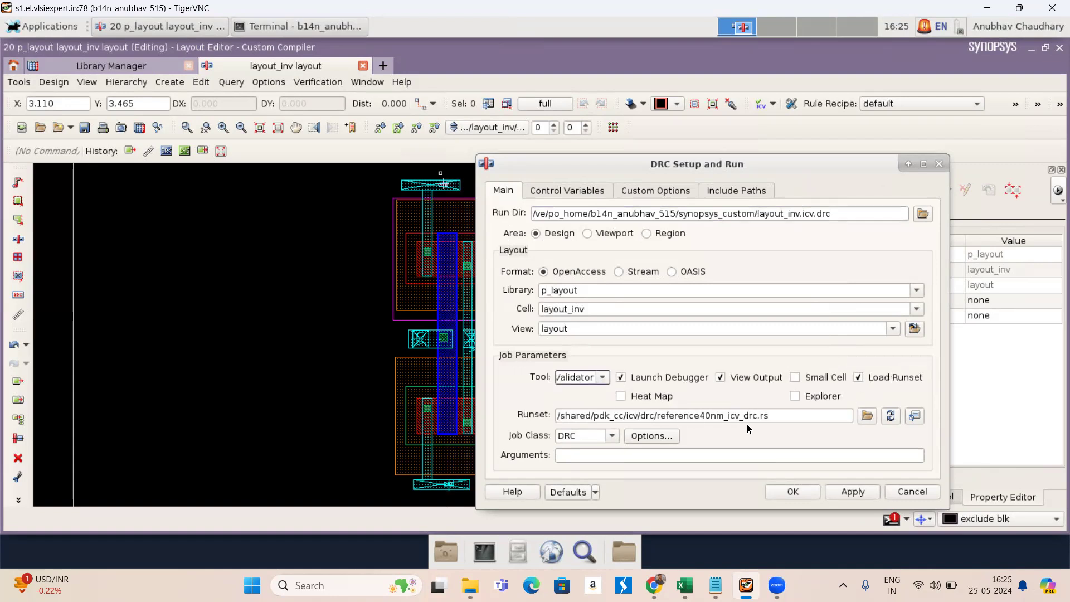
{"action": "left_click", "coordinate": [652, 435]}
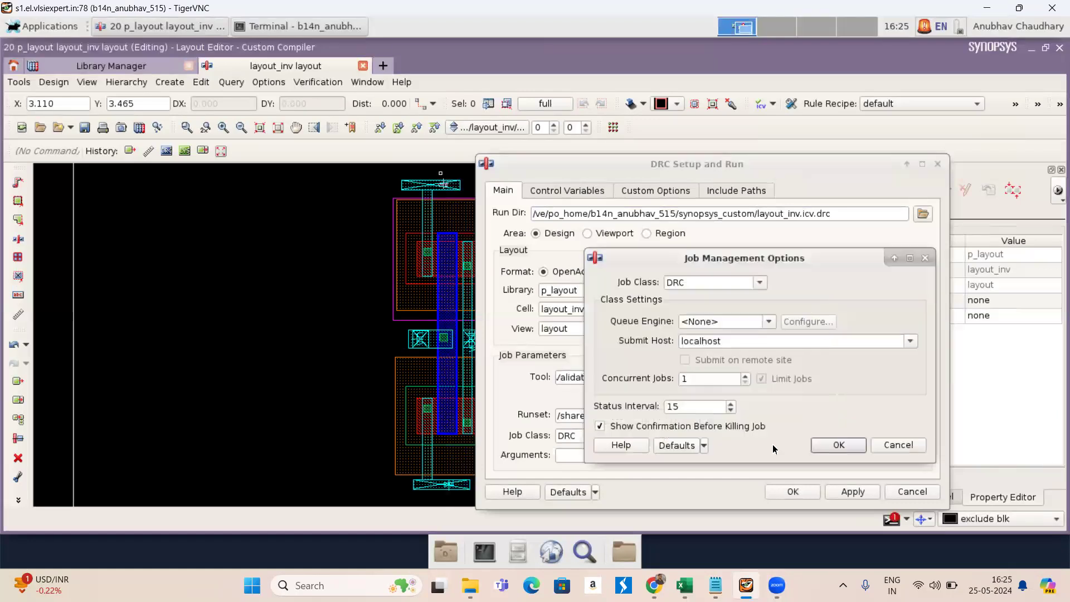
- Review the Control Variables, Custom Options and Include Paths tabs, then run DRC on layout_inv
{"action": "left_click", "coordinate": [838, 445]}
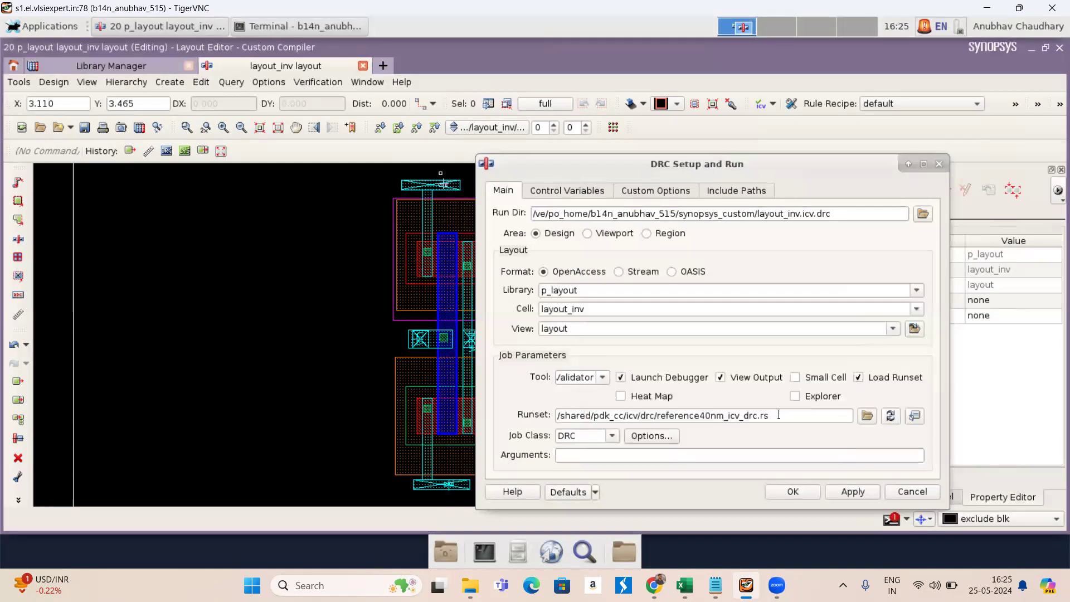
{"action": "left_click", "coordinate": [566, 193]}
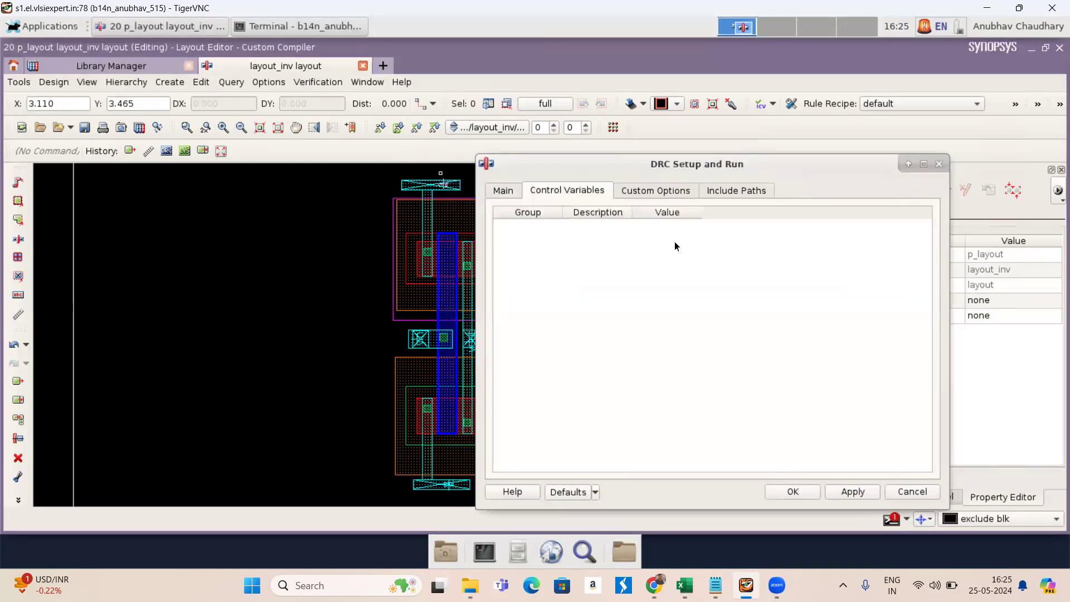
{"action": "left_click", "coordinate": [640, 192]}
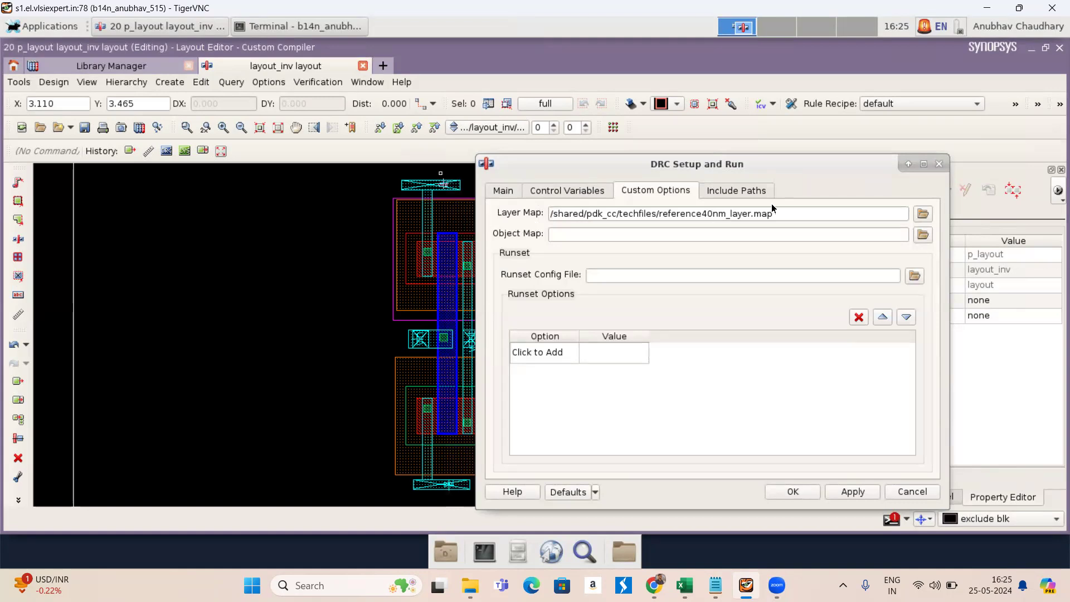
{"action": "left_click_drag", "start_coordinate": [770, 213], "coordinate": [552, 217]}
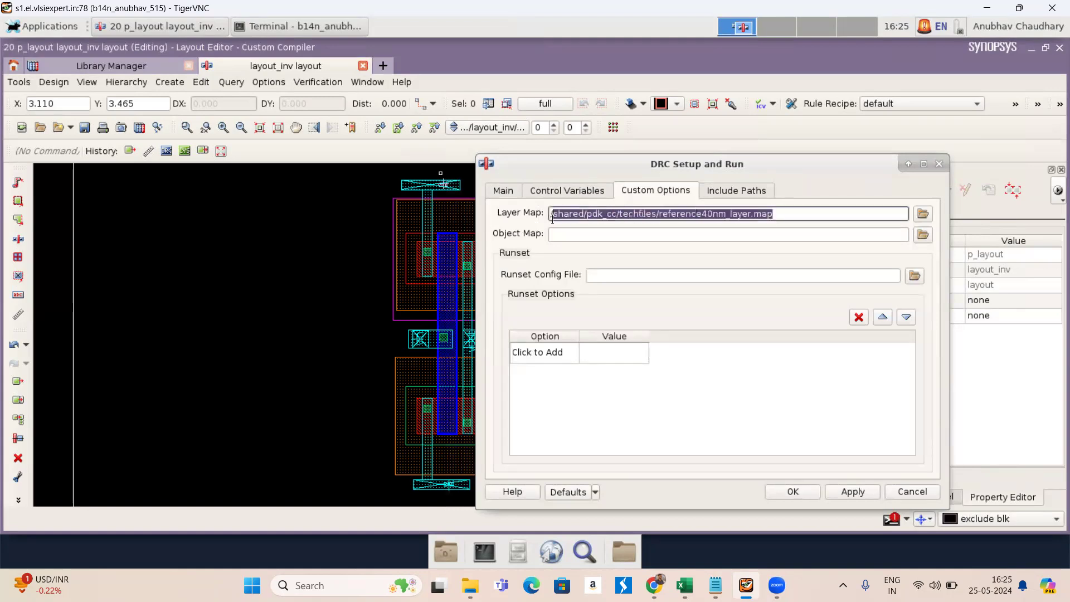
{"action": "left_click", "coordinate": [735, 193]}
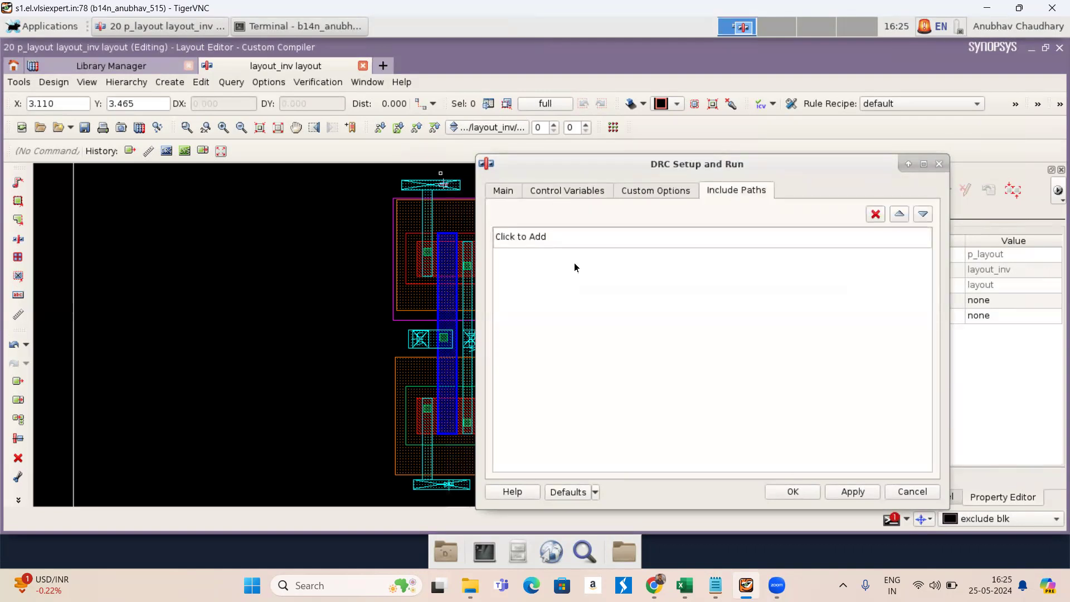
{"action": "left_click", "coordinate": [503, 189]}
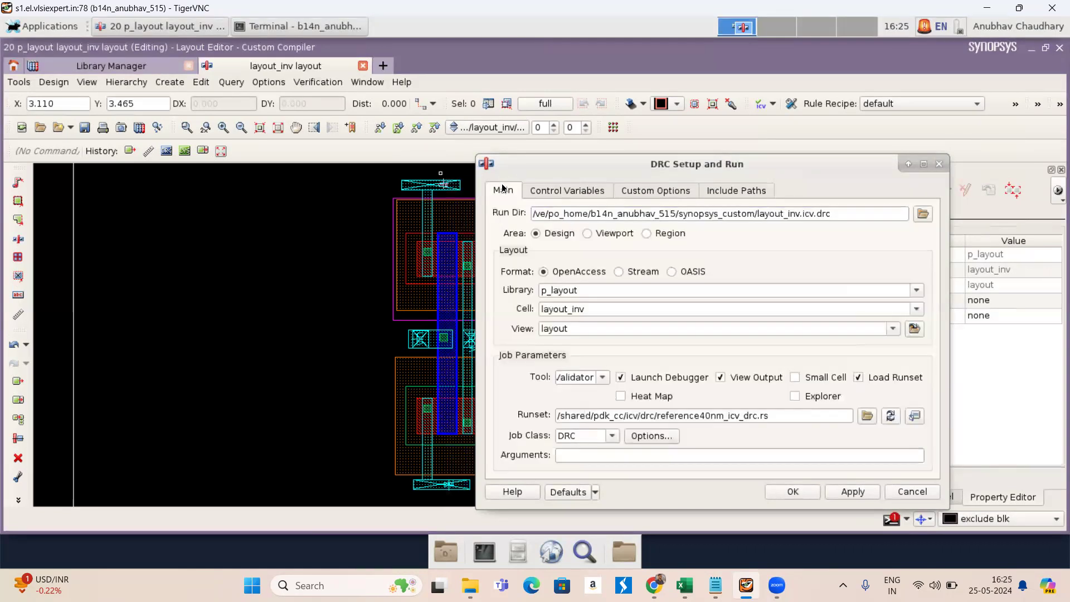
{"action": "left_click", "coordinate": [786, 490]}
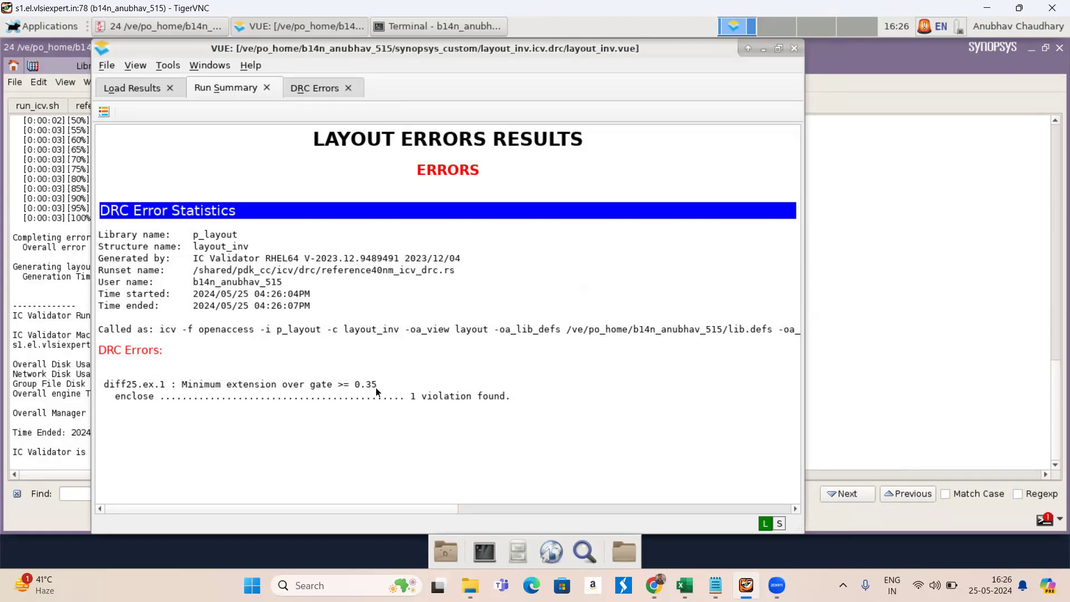
- Select the diff25.ex.1 violation in DRC Errors and highlight its 0.285 extension error in the layout
{"action": "left_click", "coordinate": [309, 88]}
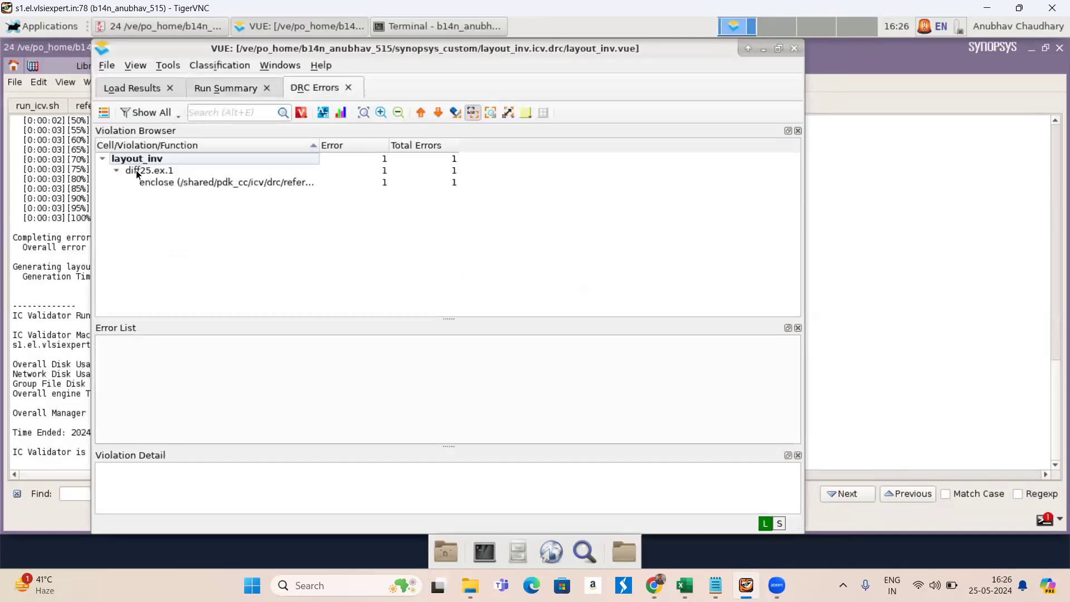
{"action": "left_click", "coordinate": [166, 169]}
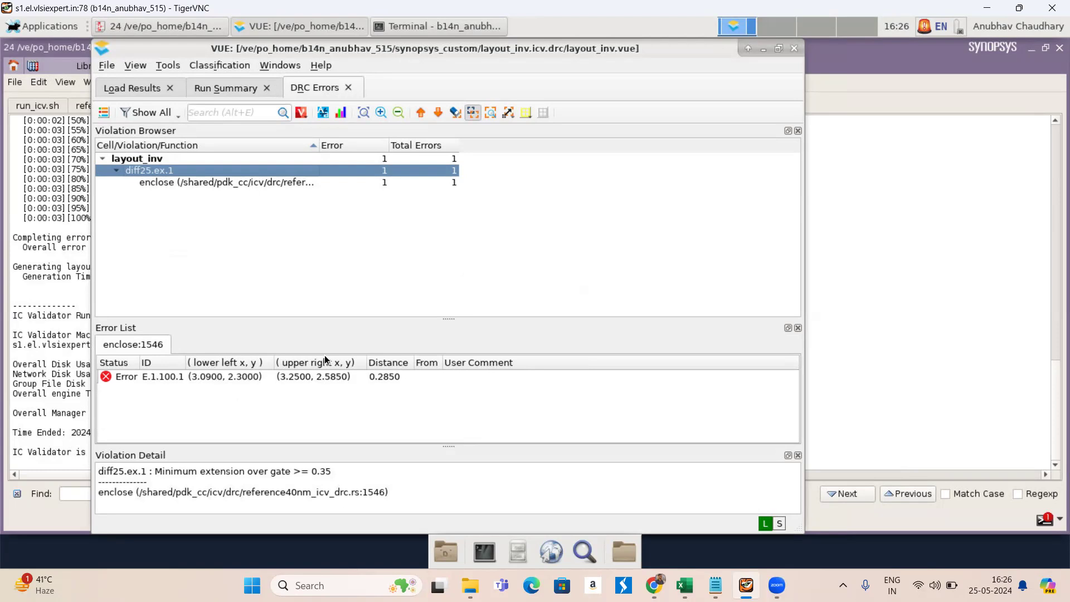
{"action": "left_click", "coordinate": [255, 376]}
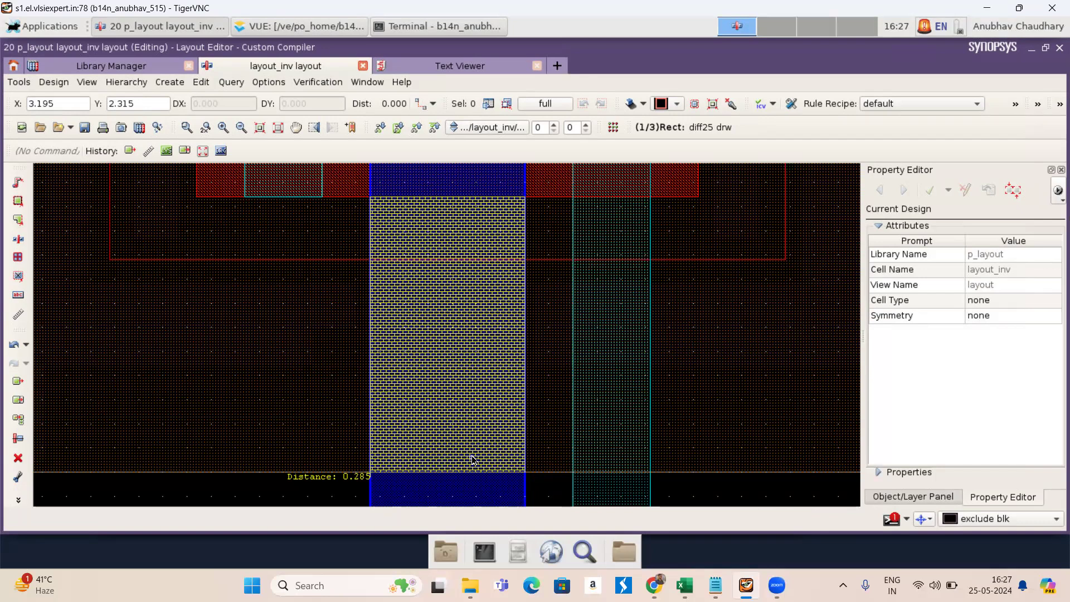
- Zoom to the flagged area above the gate and anchor a ruler at its top
{"action": "key", "text": "f"}
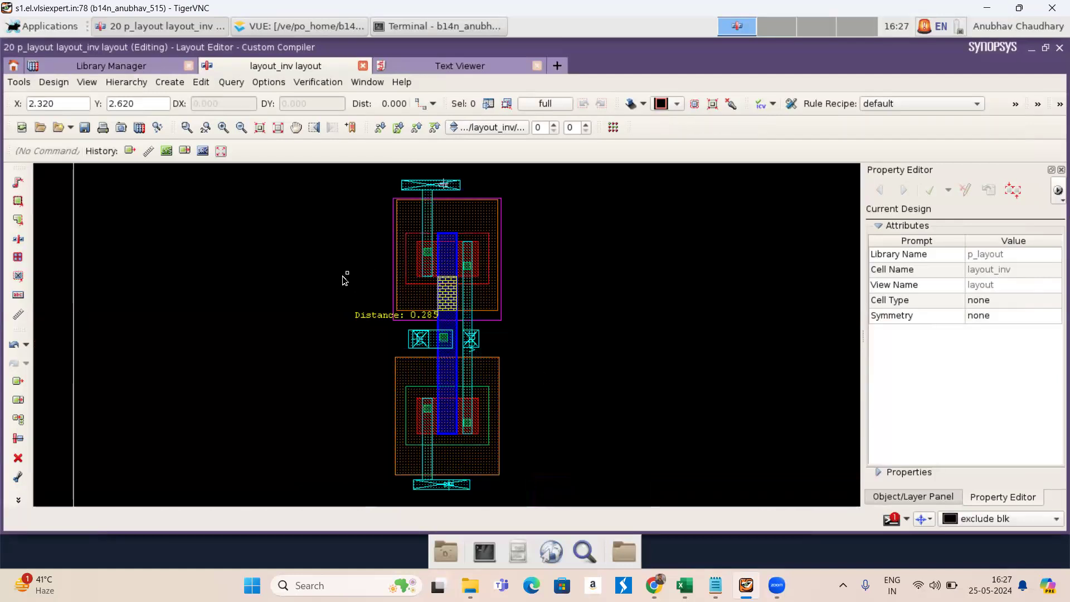
{"action": "left_click_drag", "start_coordinate": [343, 278], "coordinate": [540, 331]}
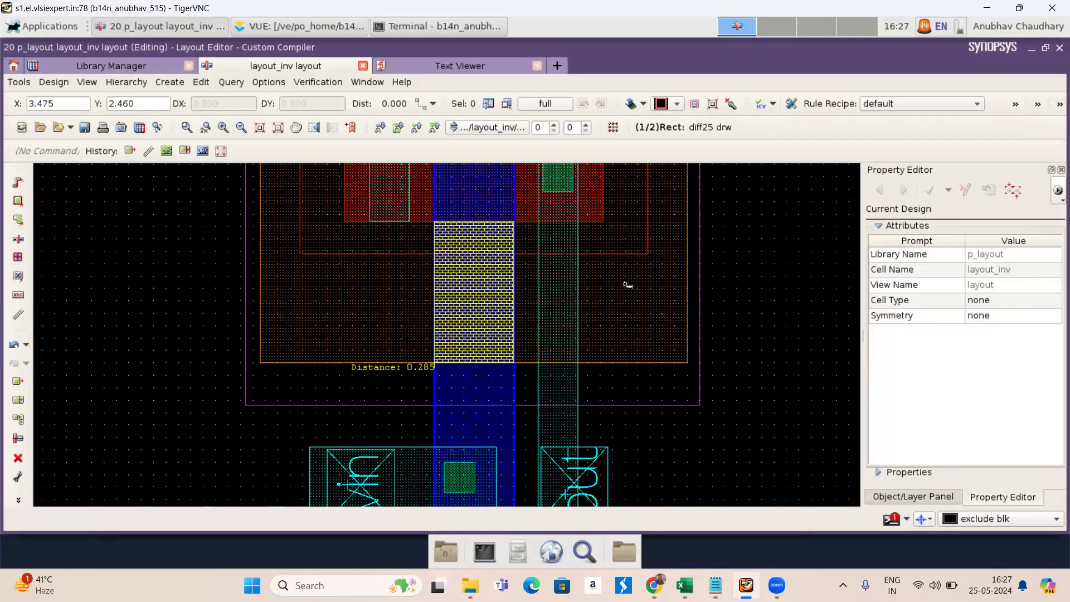
{"action": "key", "text": "k"}
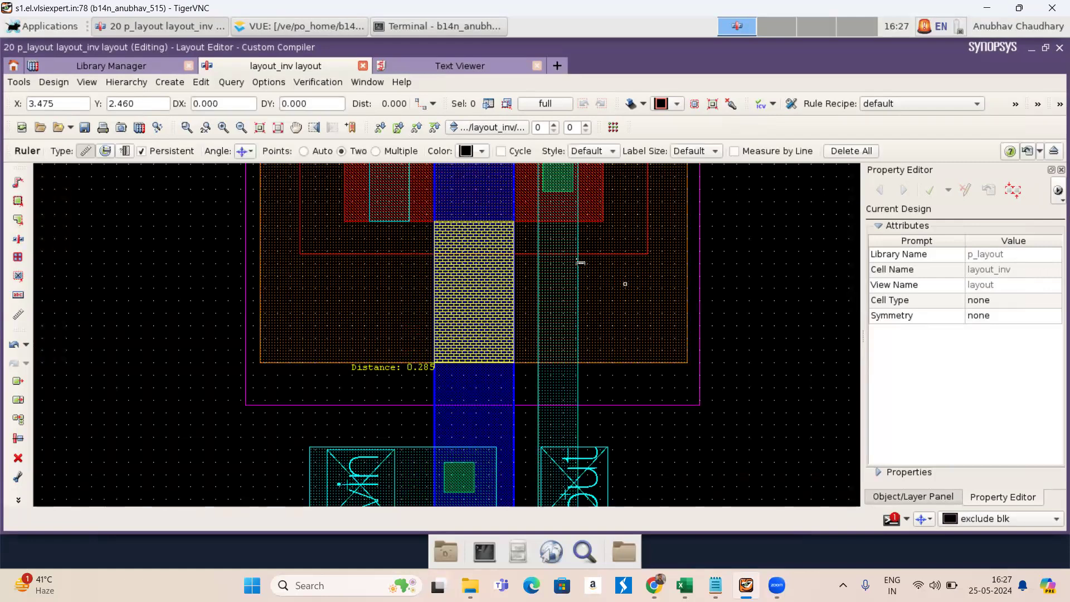
{"action": "left_click", "coordinate": [586, 221]}
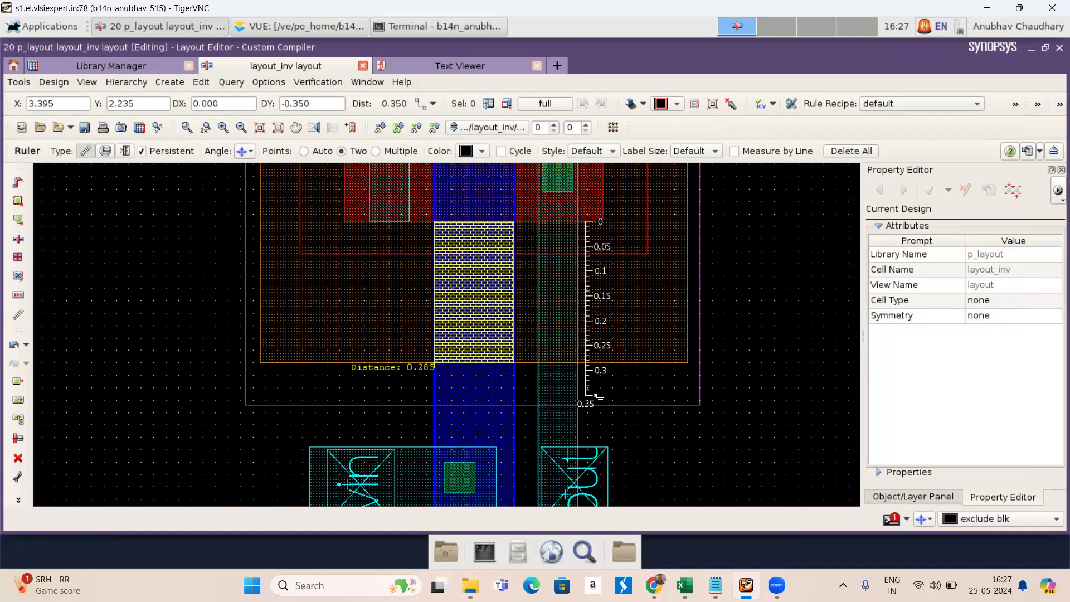
- Finish the 0.35 ruler and stretch the diff25 bottom edge 0.06 lower
{"action": "left_click", "coordinate": [597, 397]}
{"action": "key", "text": "Escape"}
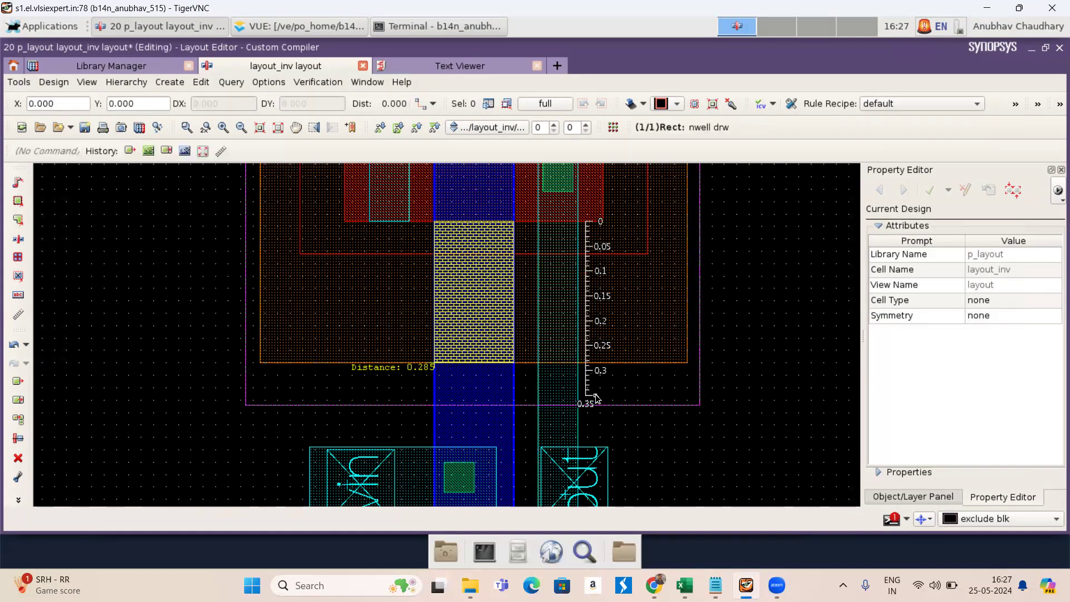
{"action": "key", "text": "s"}
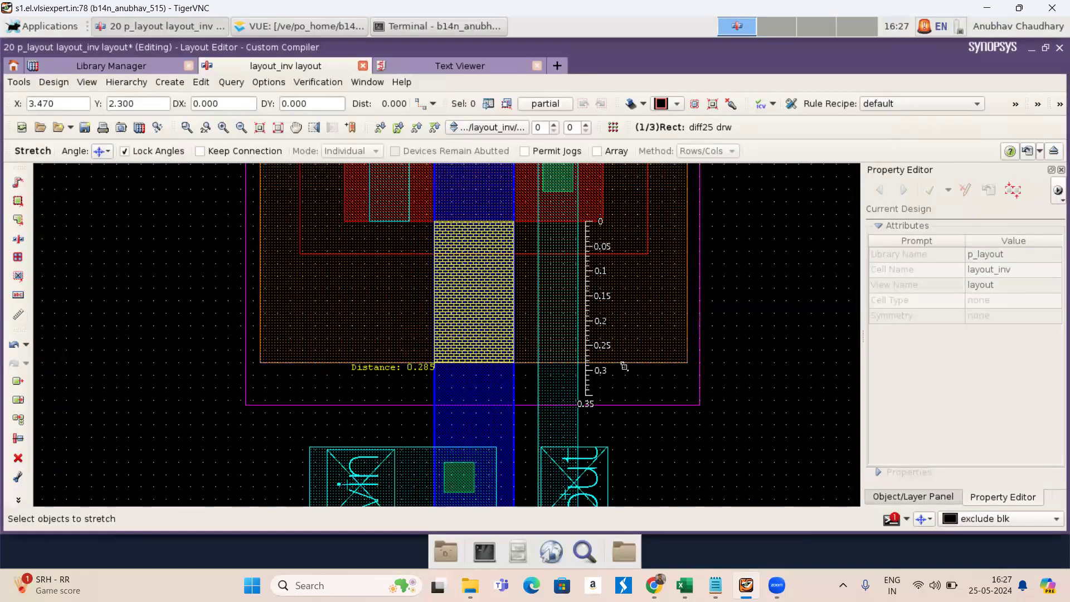
{"action": "left_click", "coordinate": [624, 367]}
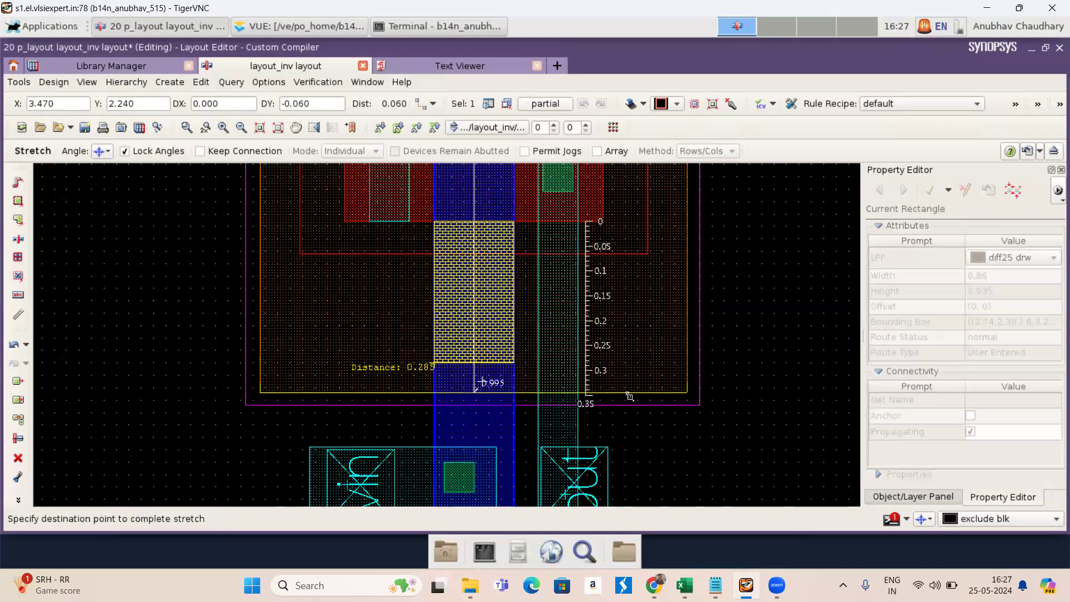
{"action": "left_click", "coordinate": [631, 397]}
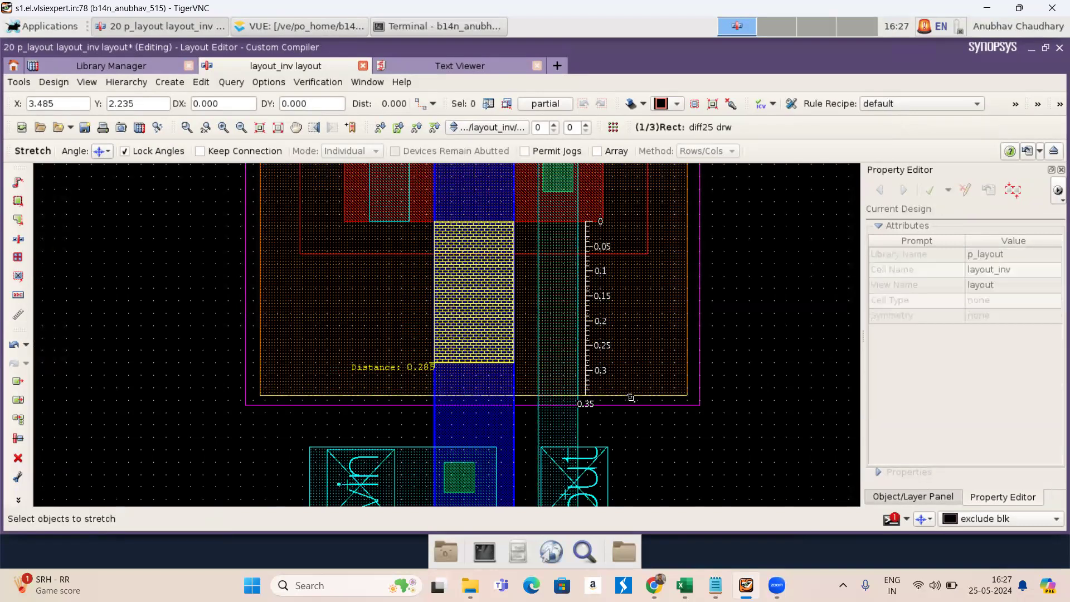
{"action": "key", "text": "Escape"}
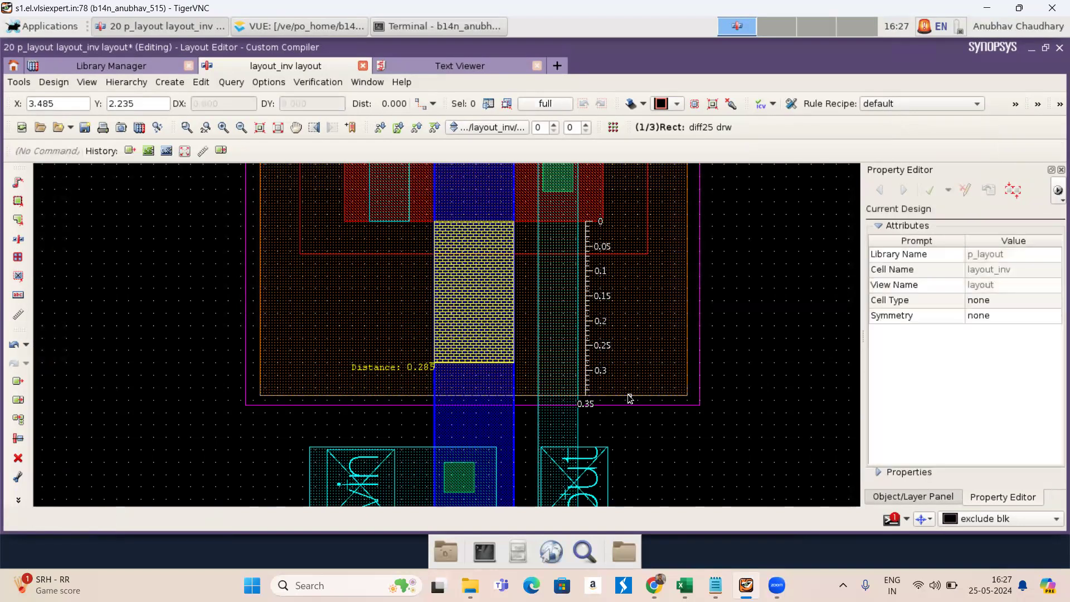
- Delete all measurement rulers and fit the whole inverter in view
{"action": "key", "text": "k"}
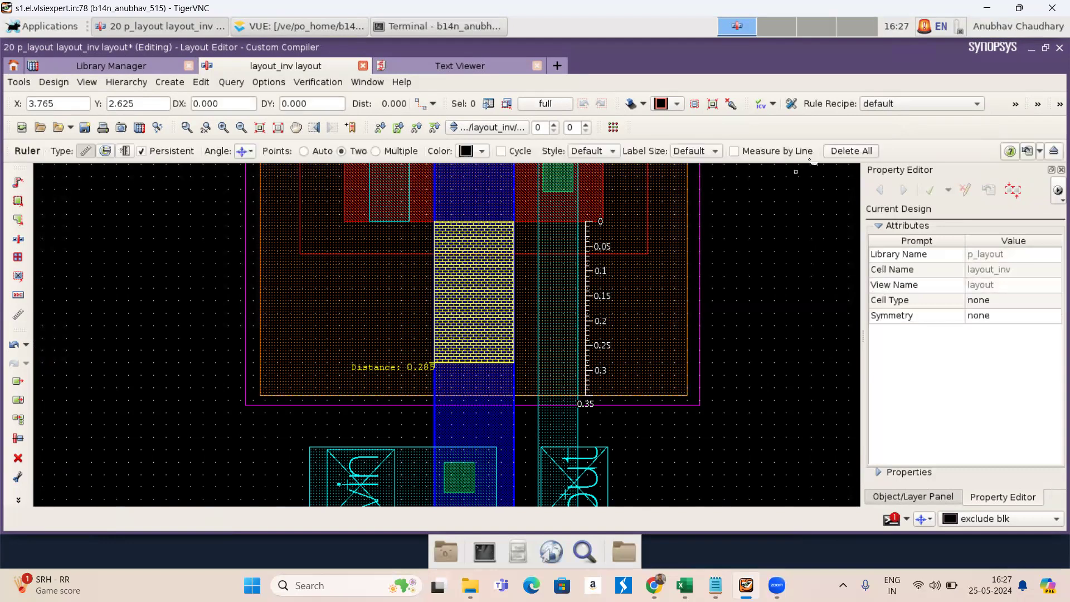
{"action": "left_click", "coordinate": [837, 151]}
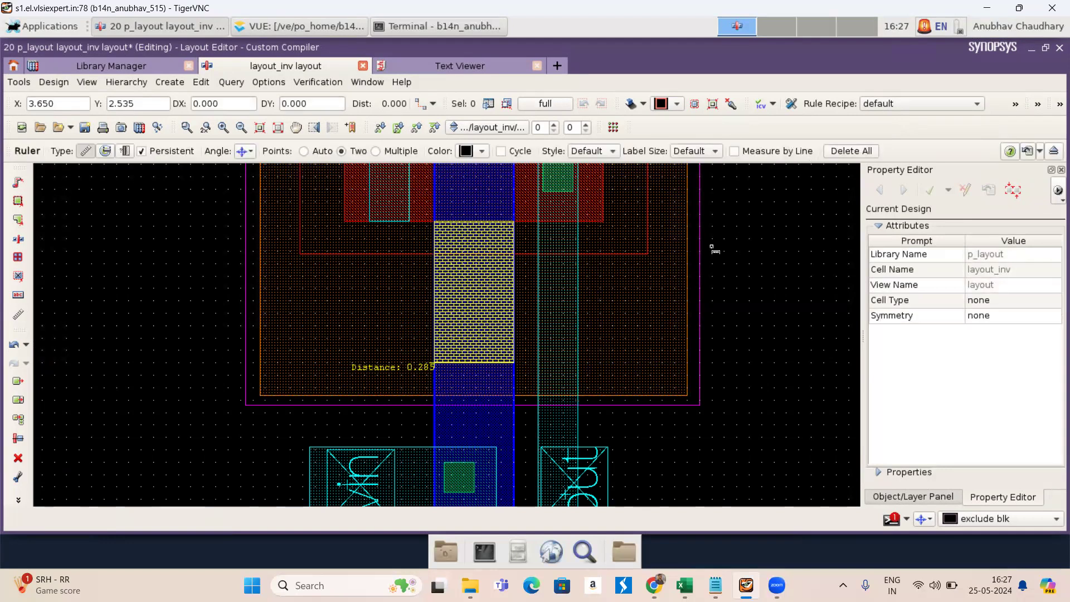
{"action": "key", "text": "Escape"}
{"action": "key", "text": "f"}
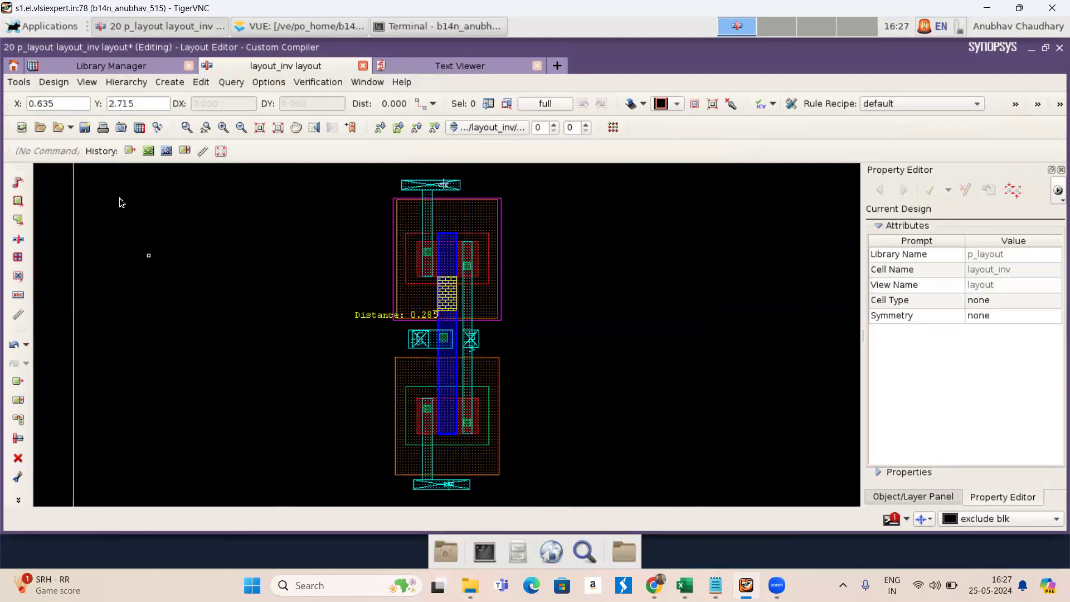
- Save layout_inv and rerun IC Validator DRC on p_layout/layout_inv with the reference40nm runset
{"action": "left_click", "coordinate": [85, 130]}
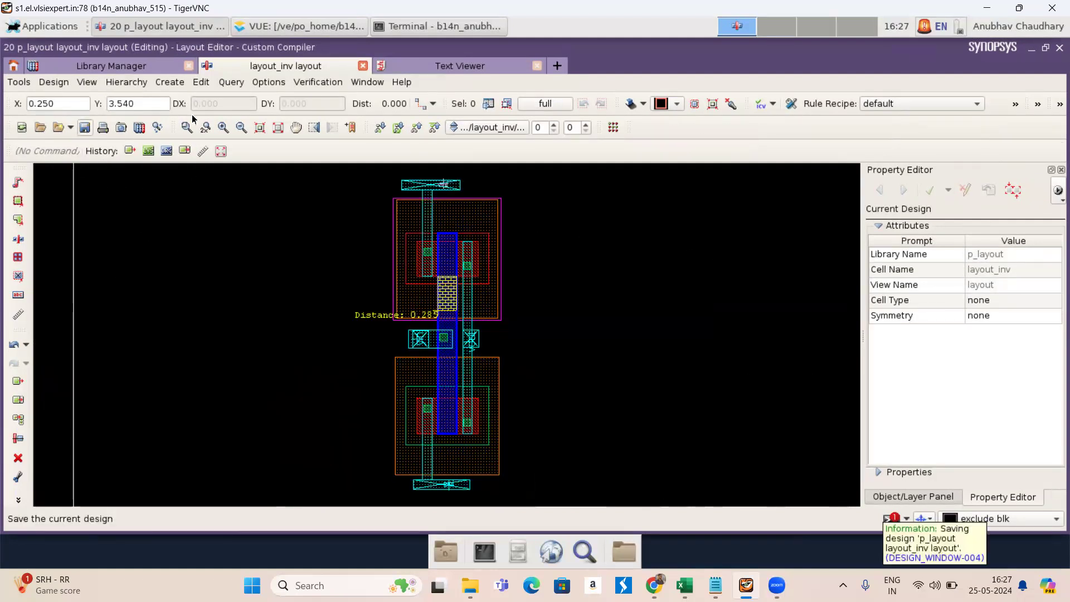
{"action": "left_click", "coordinate": [318, 82]}
{"action": "mouse_move", "coordinate": [368, 124]}
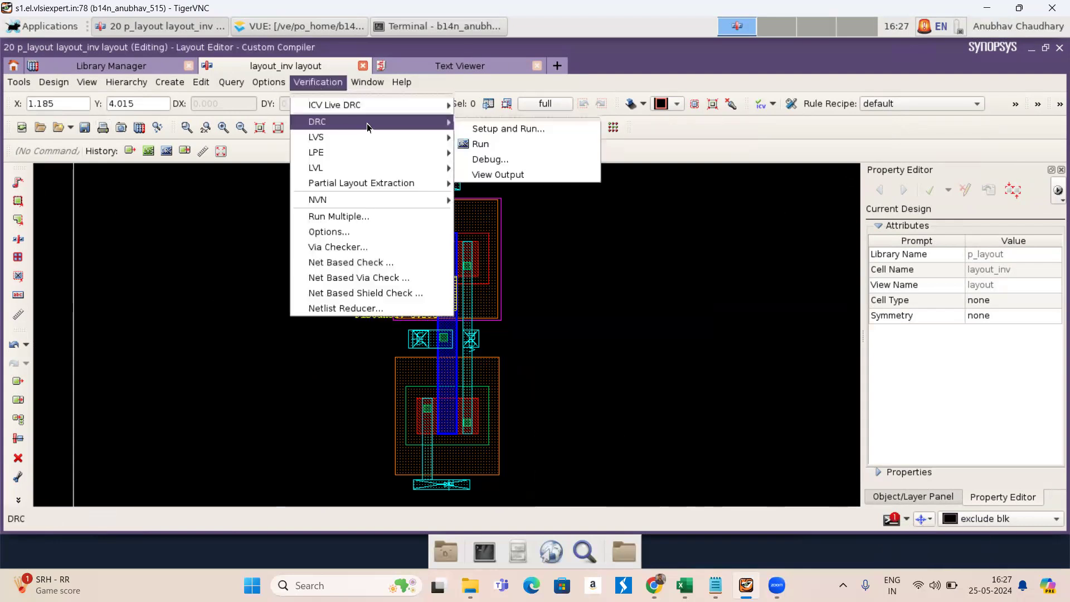
{"action": "left_click", "coordinate": [480, 129]}
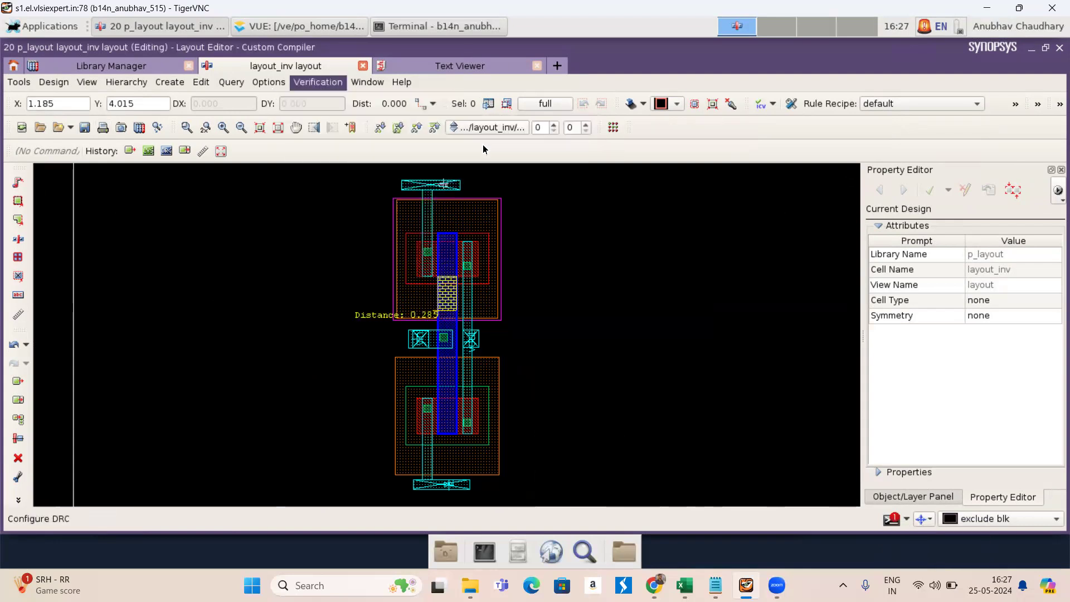
{"action": "left_click", "coordinate": [792, 491]}
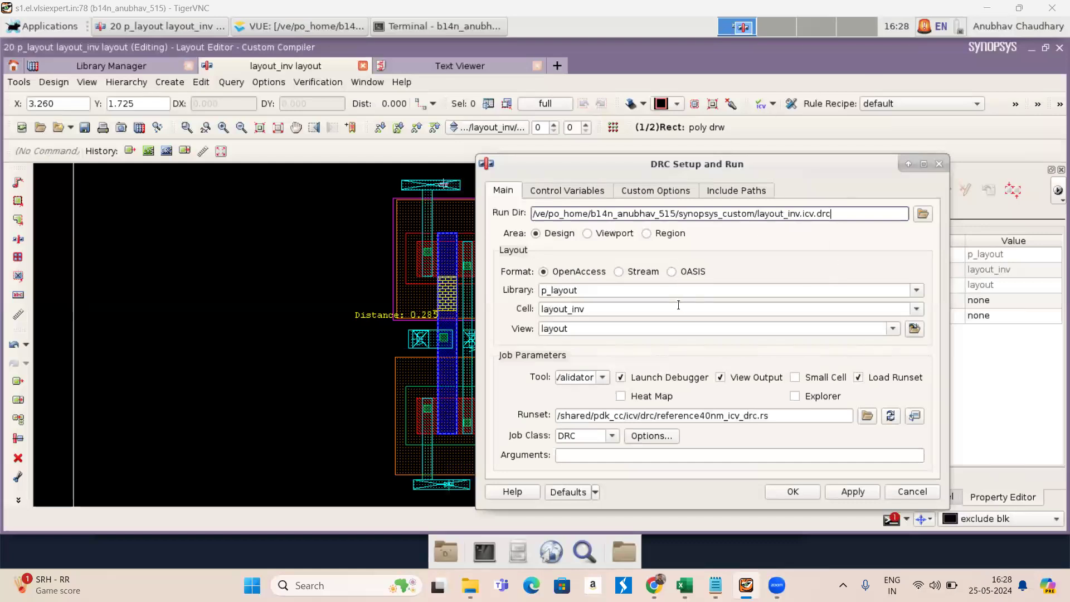
{"action": "left_click", "coordinate": [784, 496]}
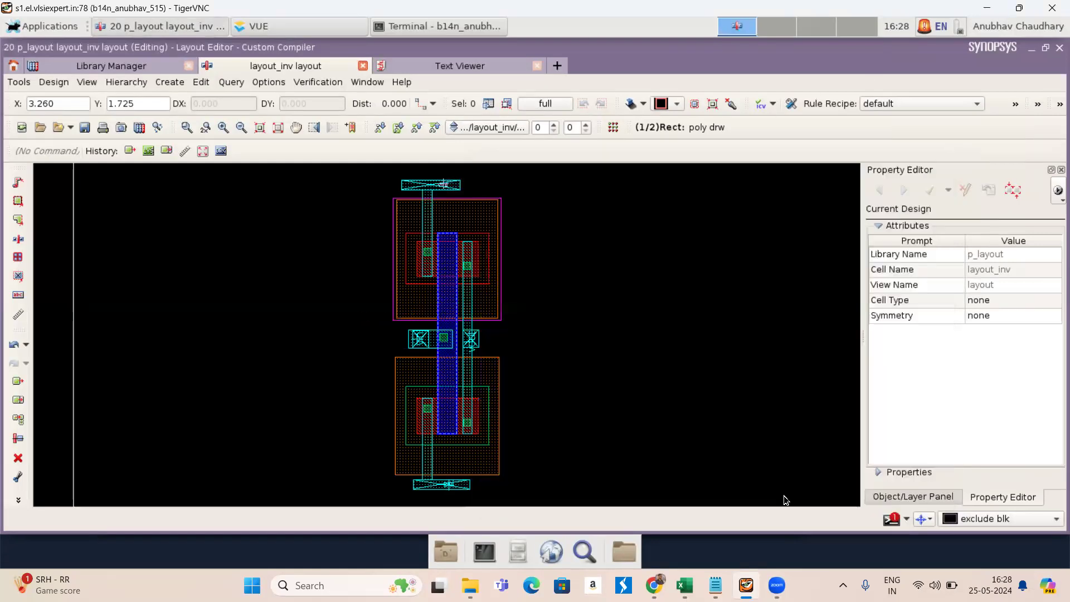
- Scroll stdout.drc.log and bring up the DRC summary showing 0 violations across 283 rules
{"action": "scroll", "coordinate": [312, 225], "scroll_direction": "down", "scroll_amount": 2}
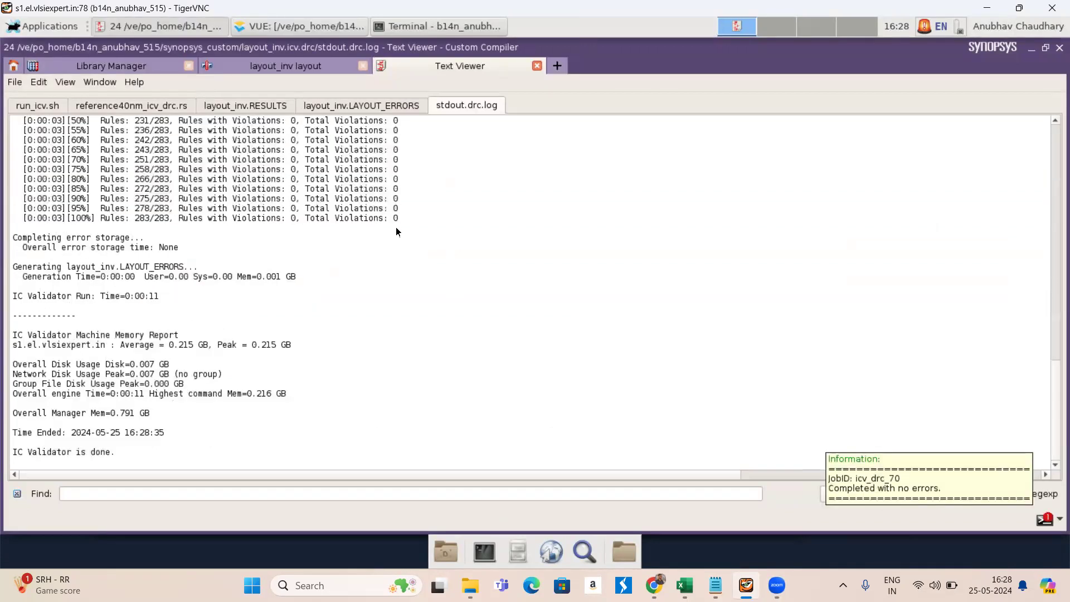
{"action": "left_click", "coordinate": [320, 21]}
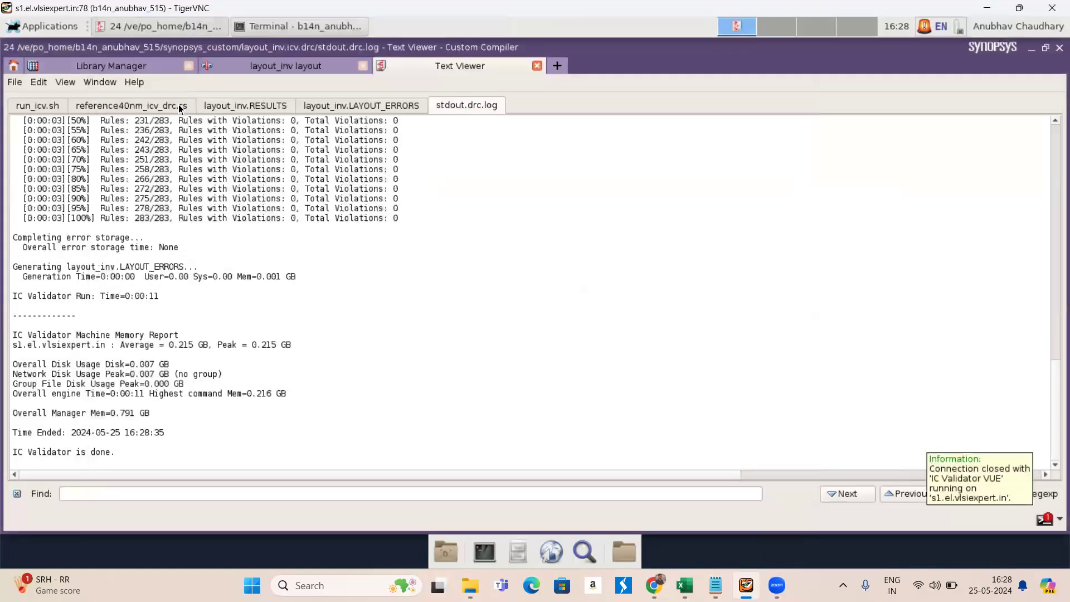
- From the layout_inv tab, open LVS Setup and Run against analog_anubhav's 1_inverter1 schematic
{"action": "left_click", "coordinate": [258, 66]}
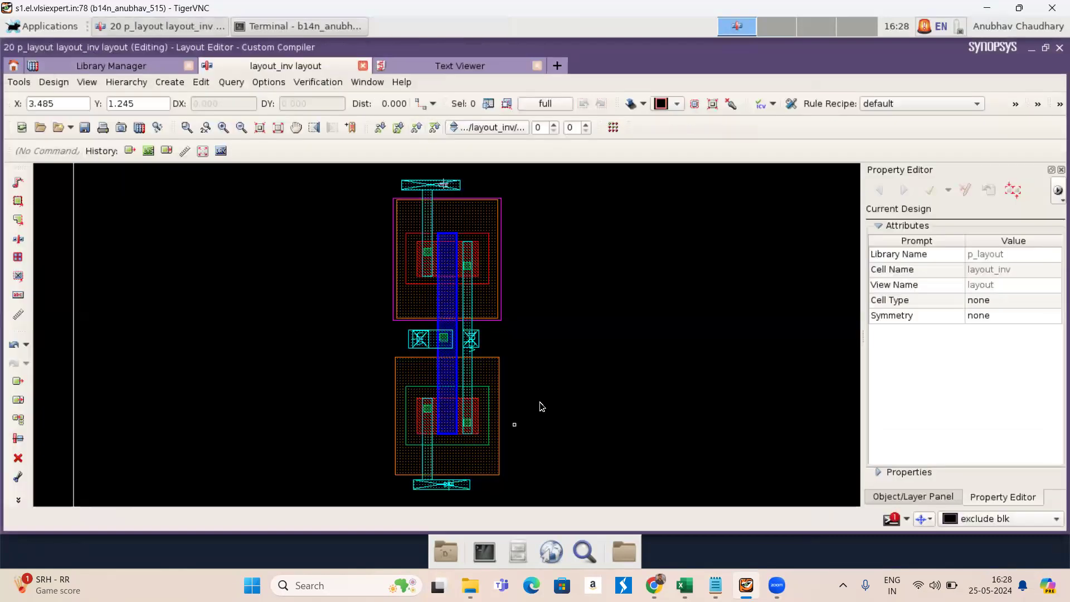
{"action": "left_click", "coordinate": [313, 81]}
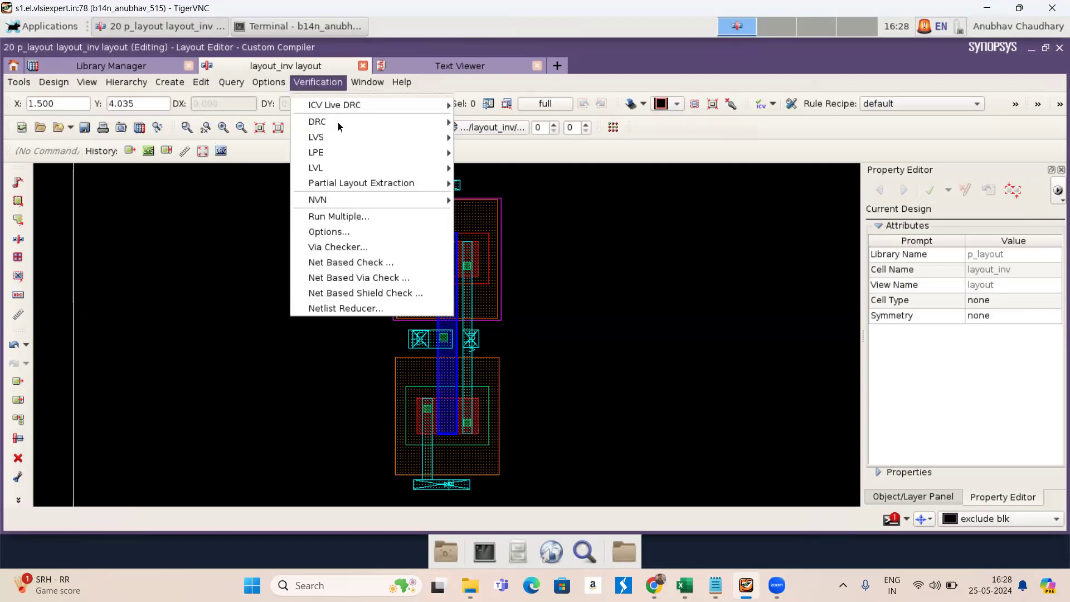
{"action": "mouse_move", "coordinate": [343, 138]}
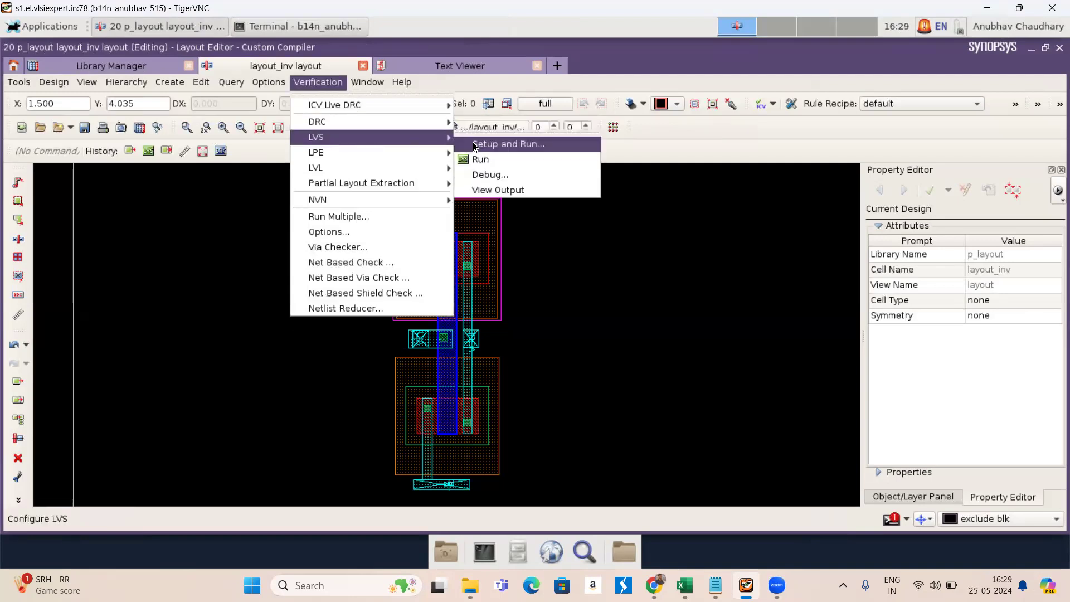
{"action": "left_click", "coordinate": [475, 146]}
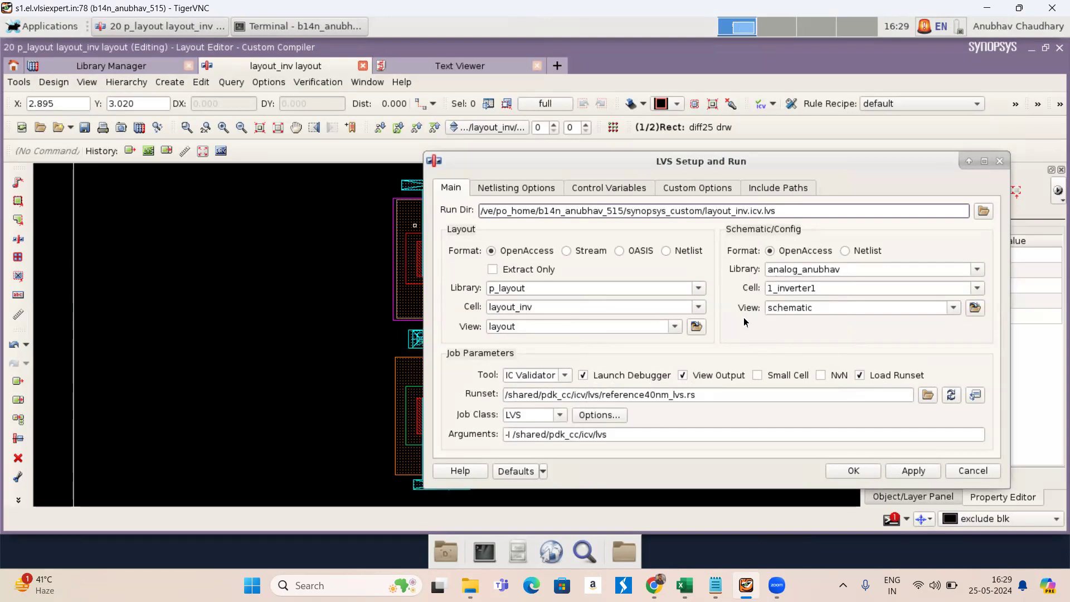
- Run the LVS comparison and view the VUE summary reporting LVS PASS and DRC/Extraction CLEAN
{"action": "left_click", "coordinate": [852, 471]}
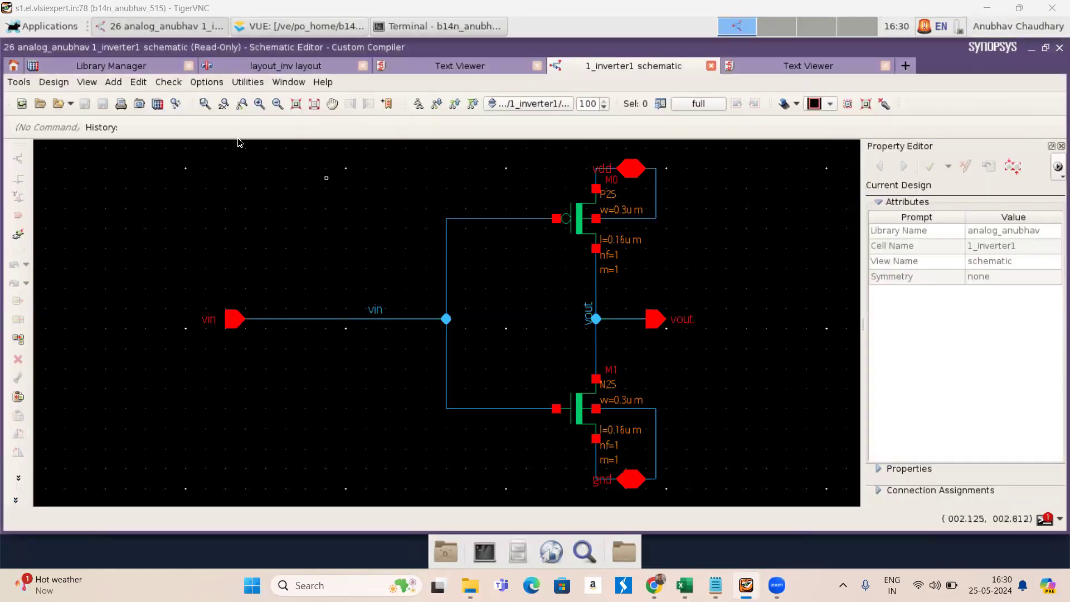
{"action": "left_click", "coordinate": [237, 29]}
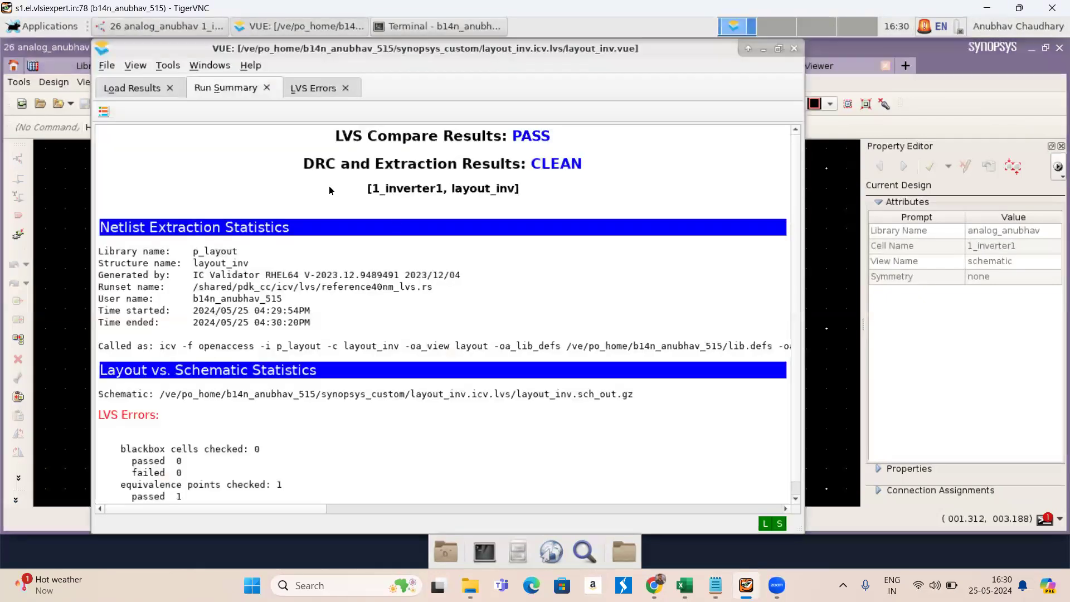